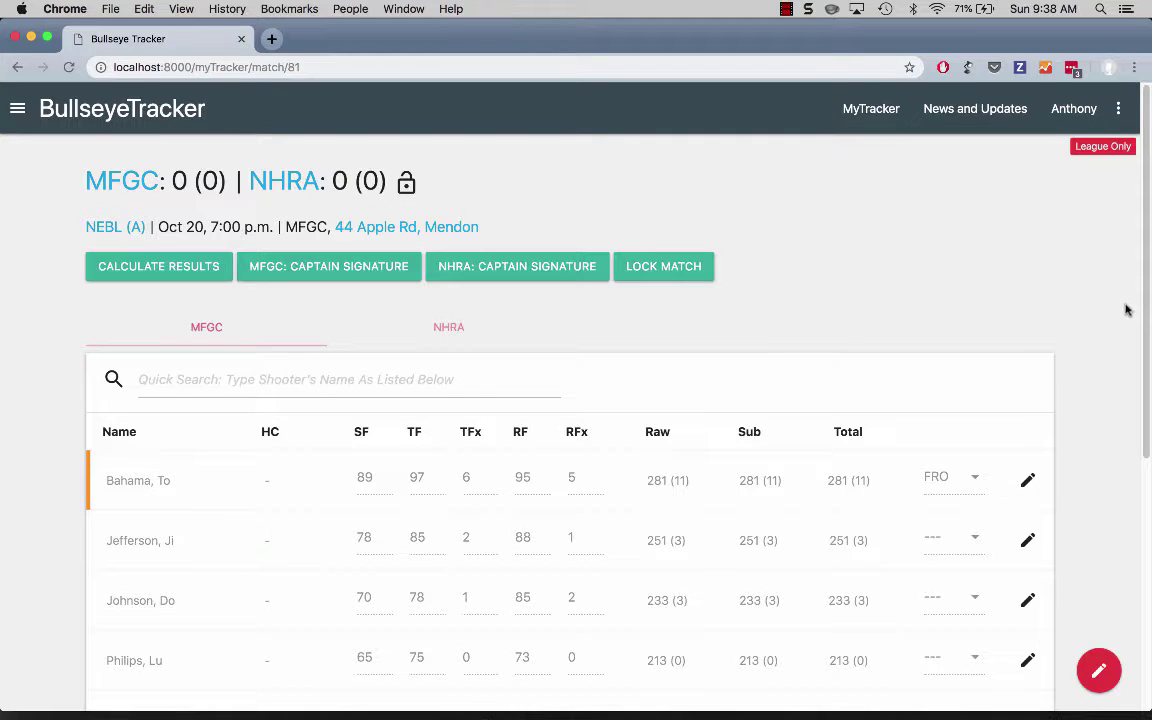
# Review the shooters' score tables for both MFGC and NHRA.
pyautogui.moveTo(1097, 677)
pyautogui.scroll(-2, 905, 318)
pyautogui.scroll(-2, 905, 320)
pyautogui.scroll(1, 870, 322)
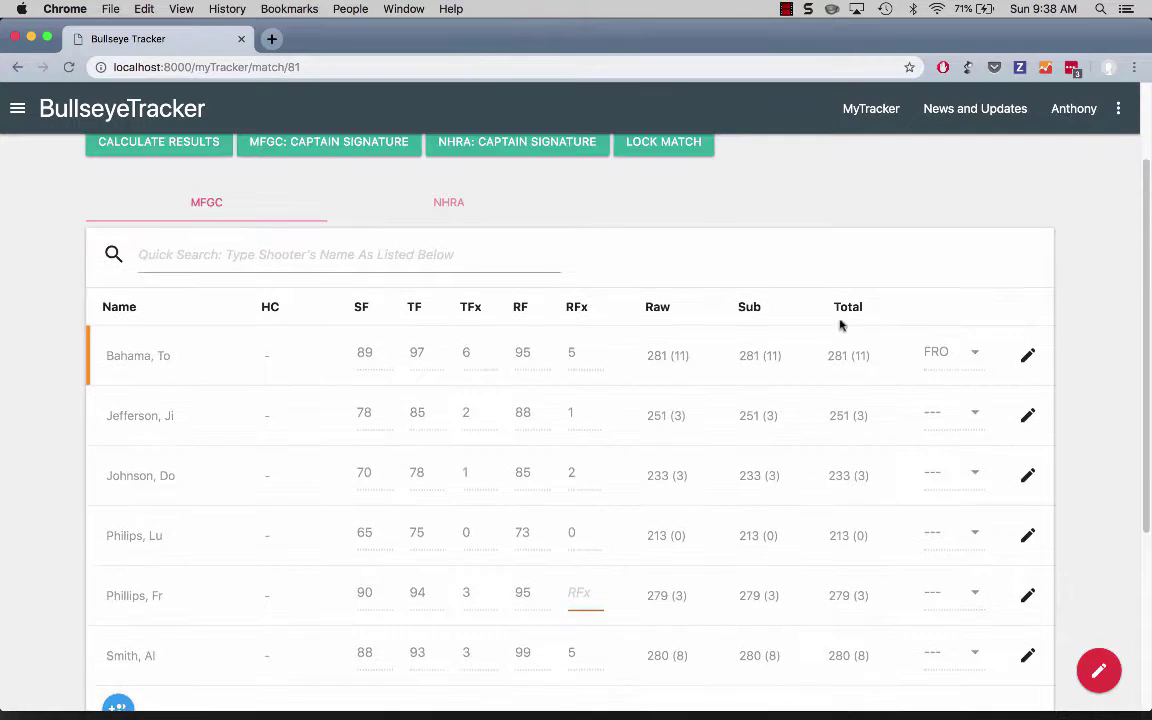
pyautogui.click(477, 220)
pyautogui.scroll(1, 656, 236)
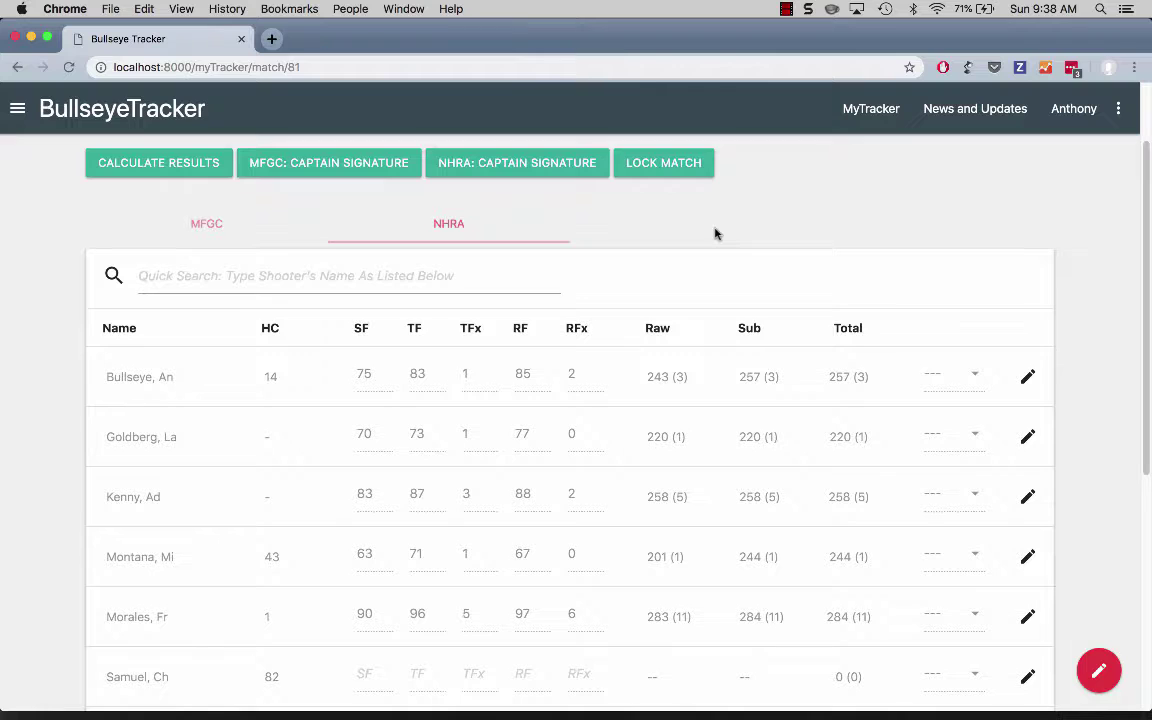
pyautogui.scroll(-2, 715, 233)
pyautogui.scroll(4, 715, 231)
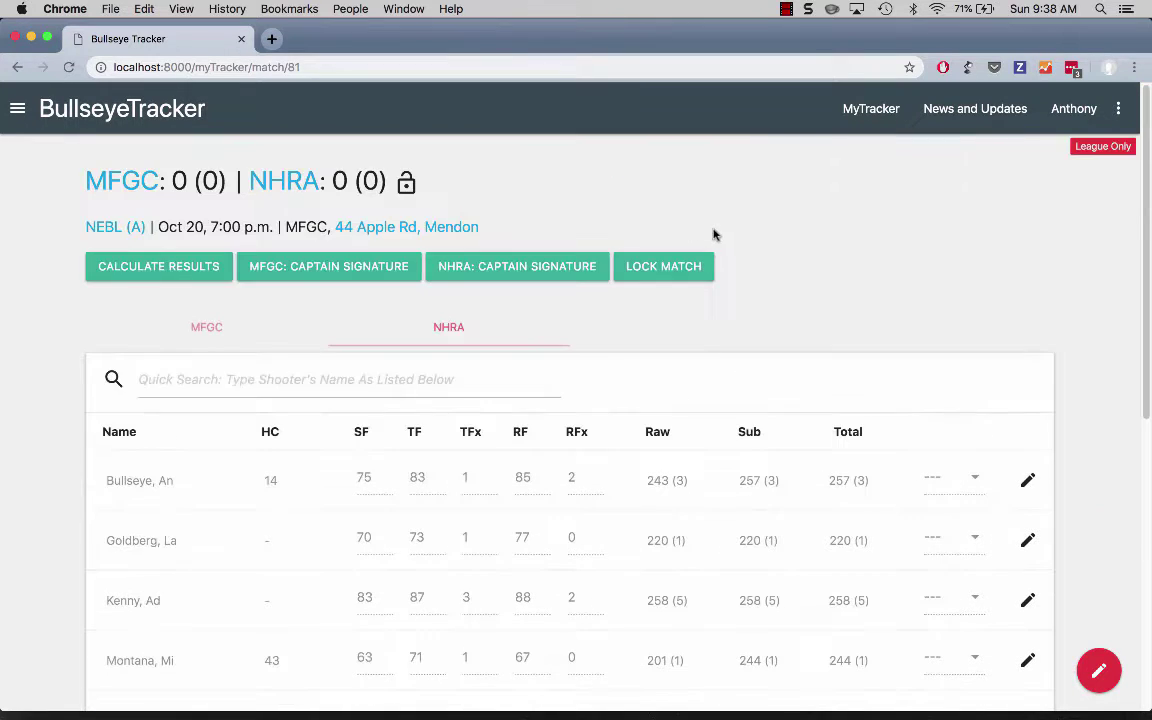
# Calculate the match results and look over the totals in the MFGC score table.
pyautogui.click(181, 265)
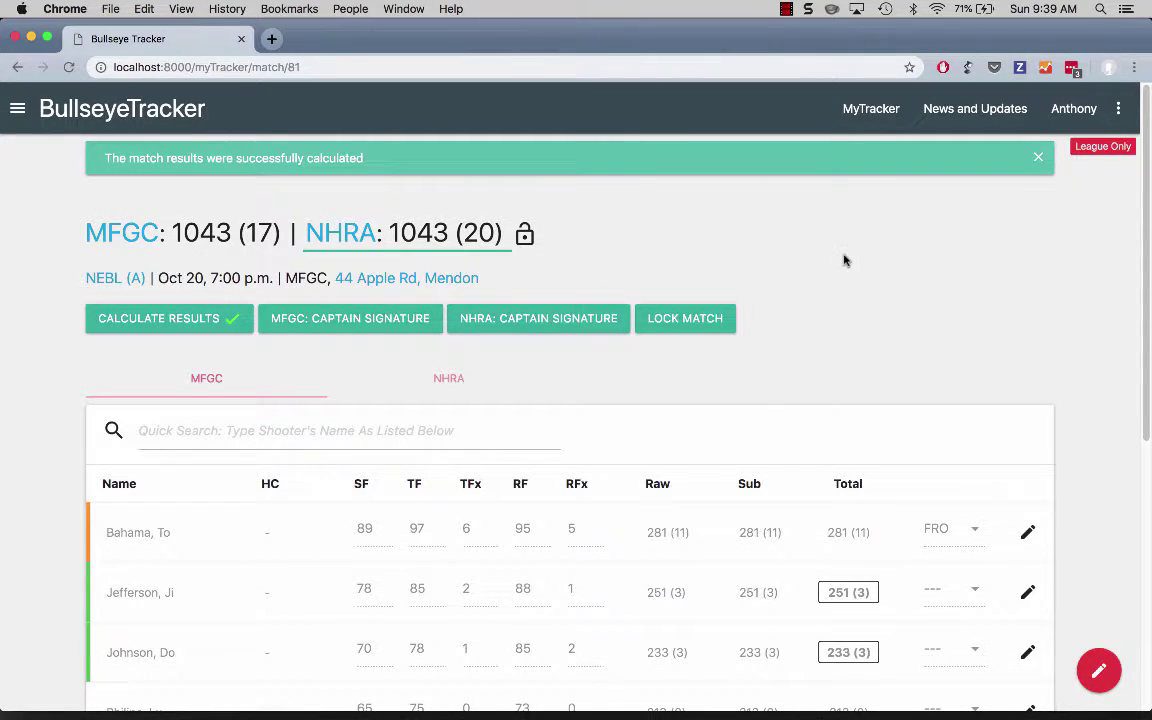
pyautogui.scroll(-1, 861, 258)
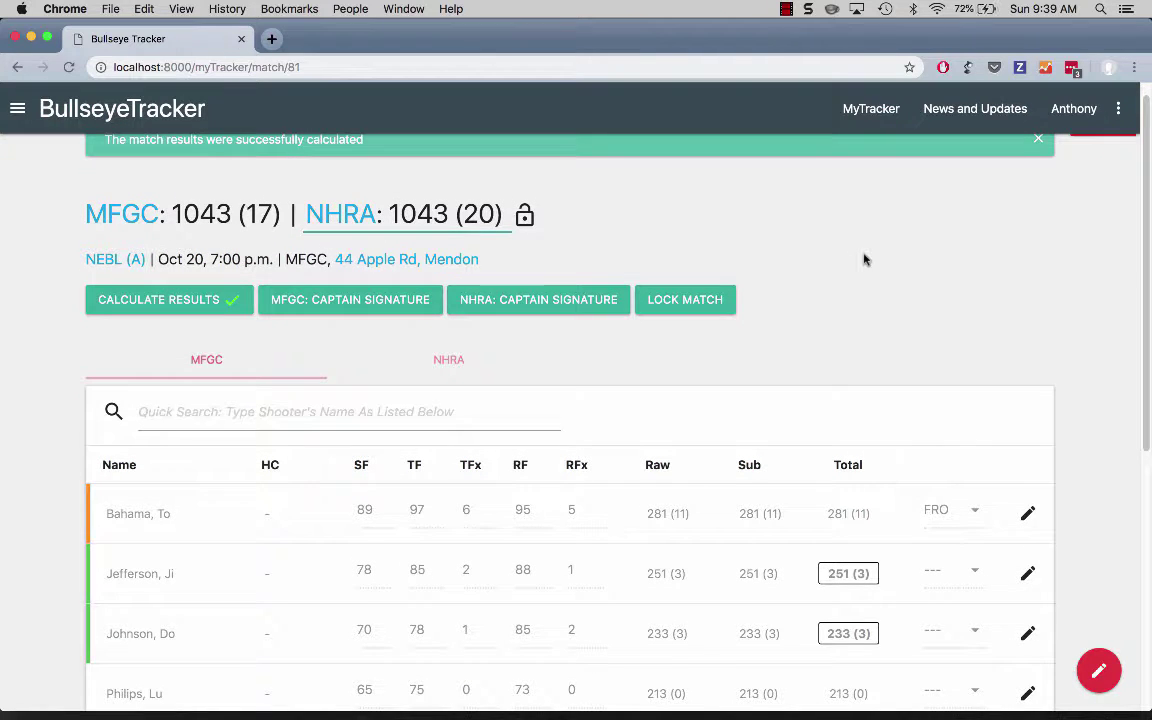
pyautogui.scroll(-10, 865, 260)
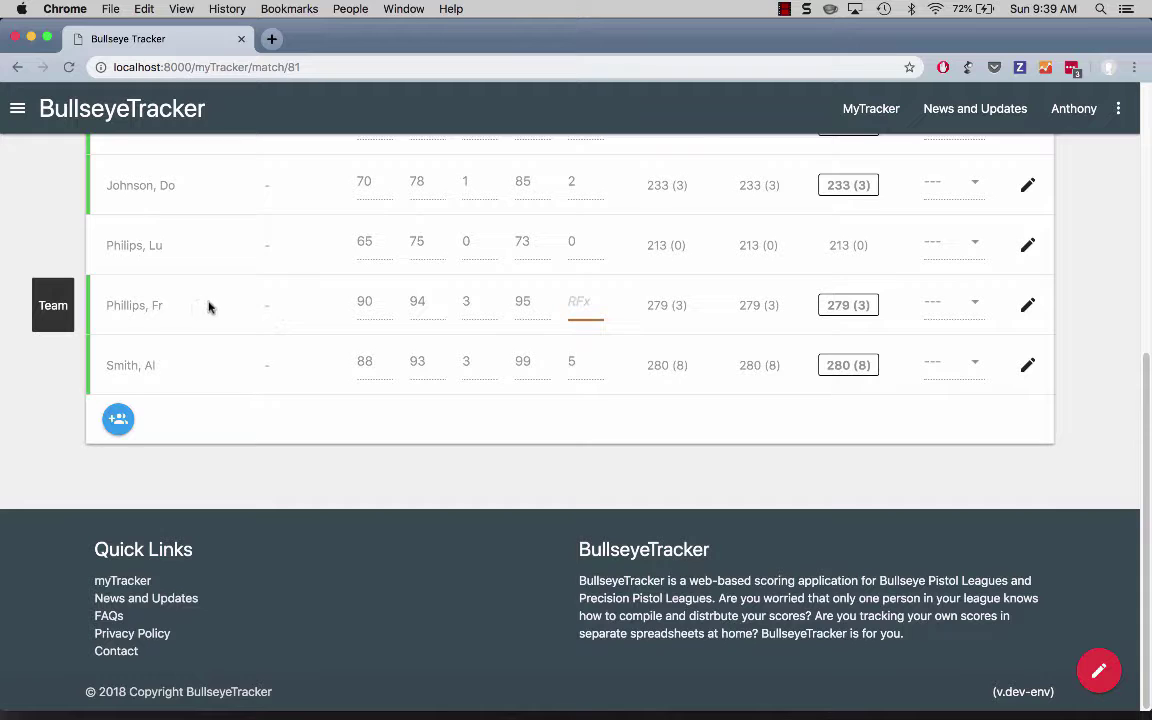
# Fill in the missing RFx score in the MFGC table with 3, save the row and recalculate the match results.
pyautogui.click(1028, 304)
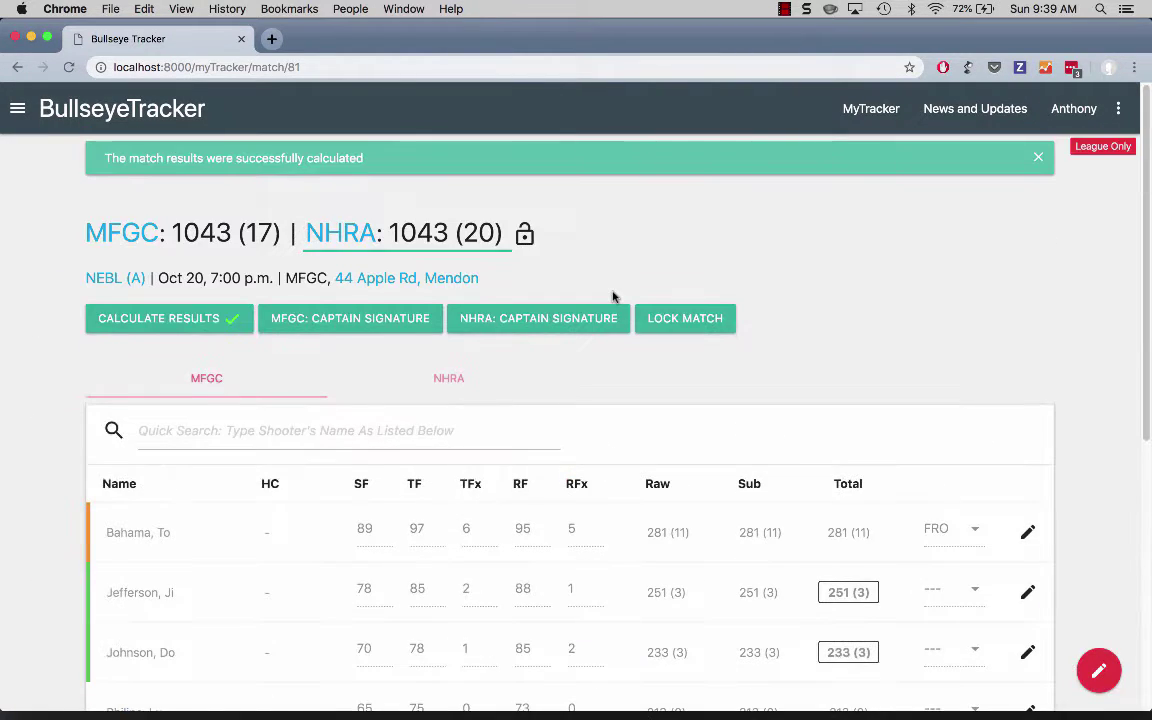
pyautogui.scroll(-3, 613, 296)
pyautogui.click(598, 492)
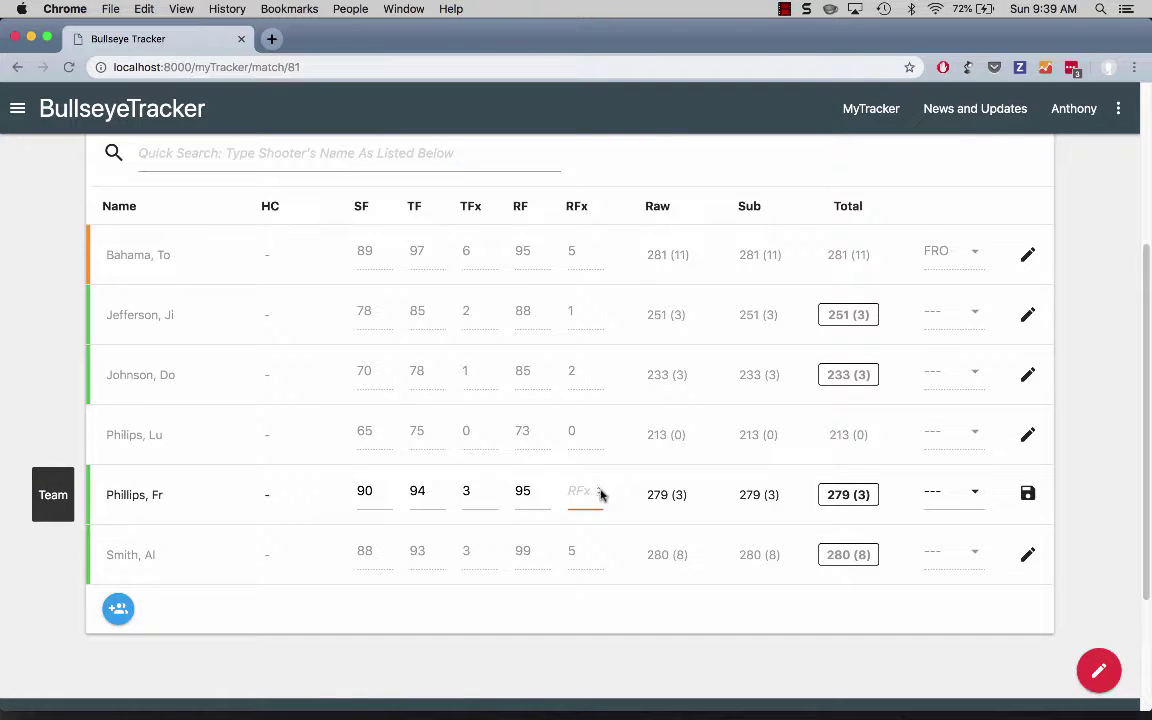
pyautogui.write('3')
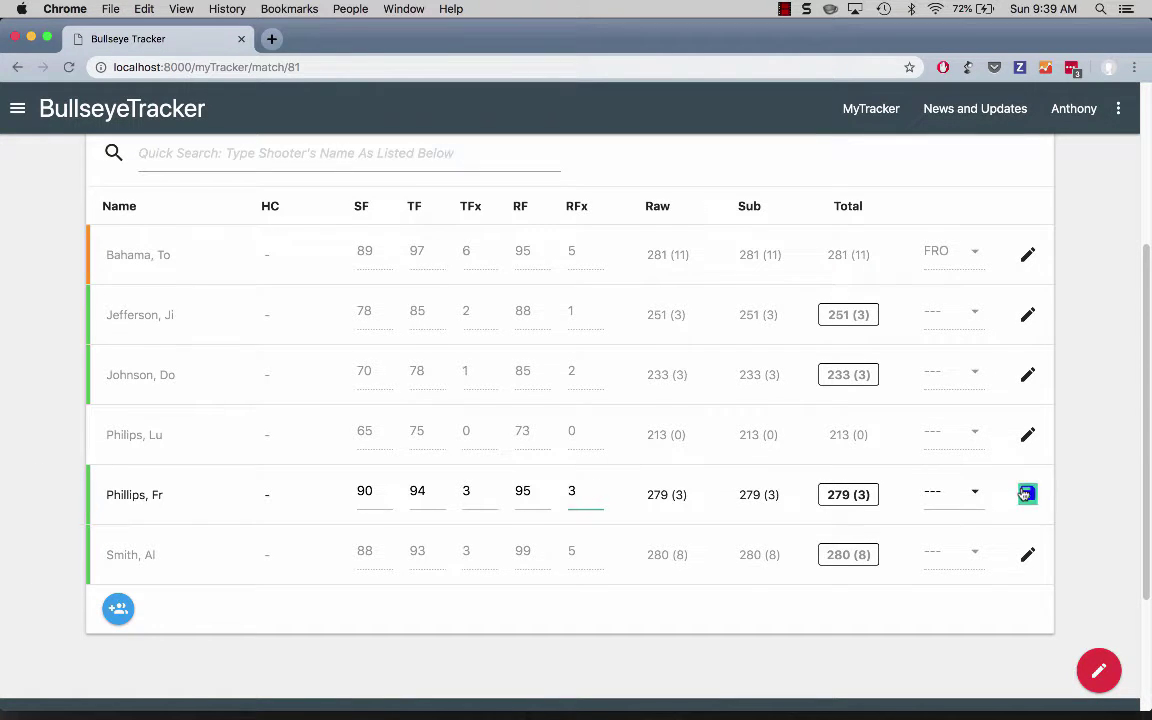
pyautogui.click(1028, 493)
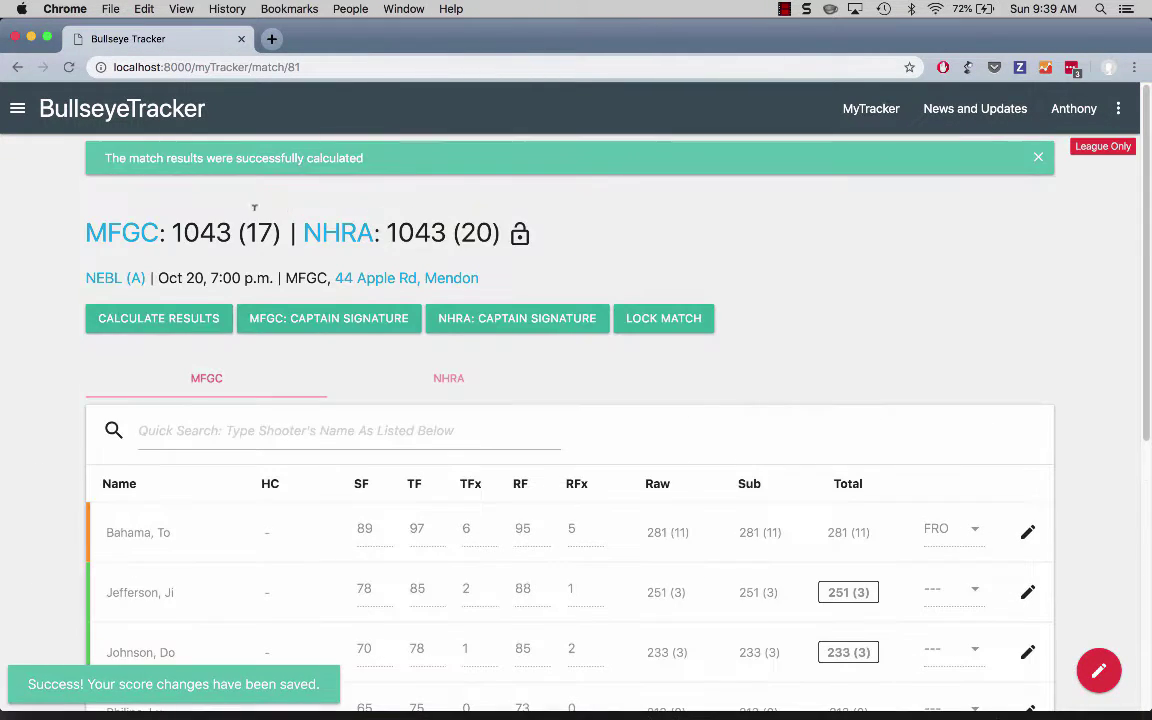
pyautogui.click(162, 322)
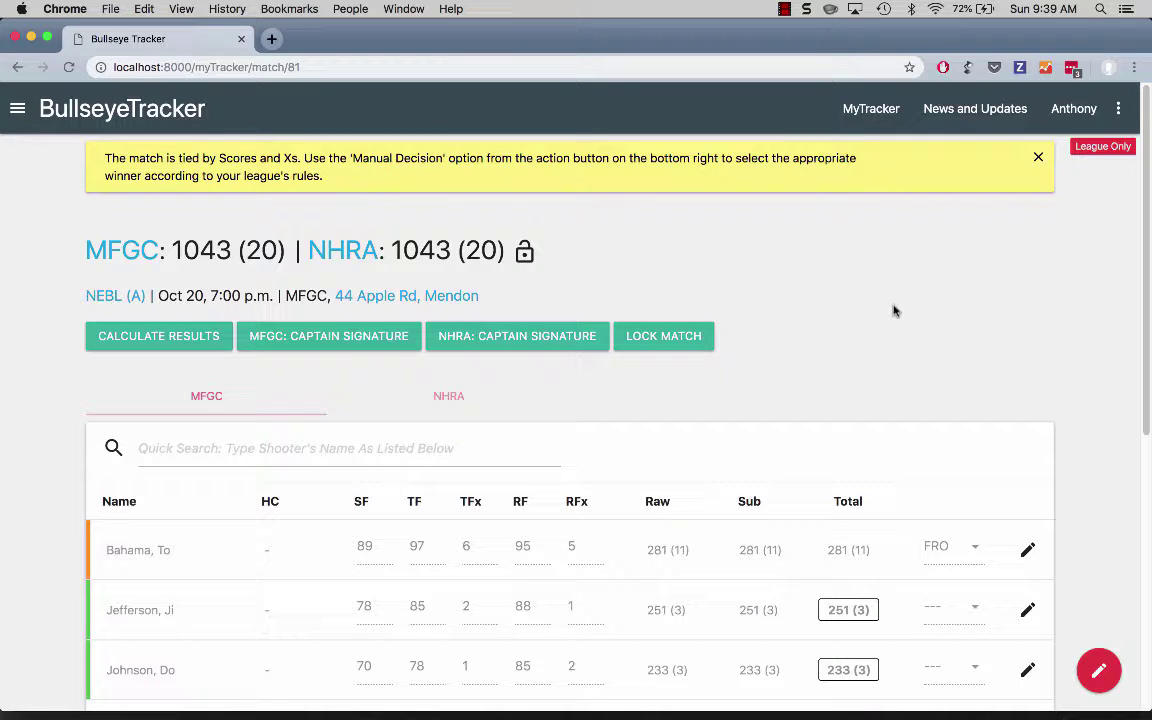
# Record a manual match decision with NHRA as the winner and Tie Breaker as the reason.
pyautogui.moveTo(1099, 668)
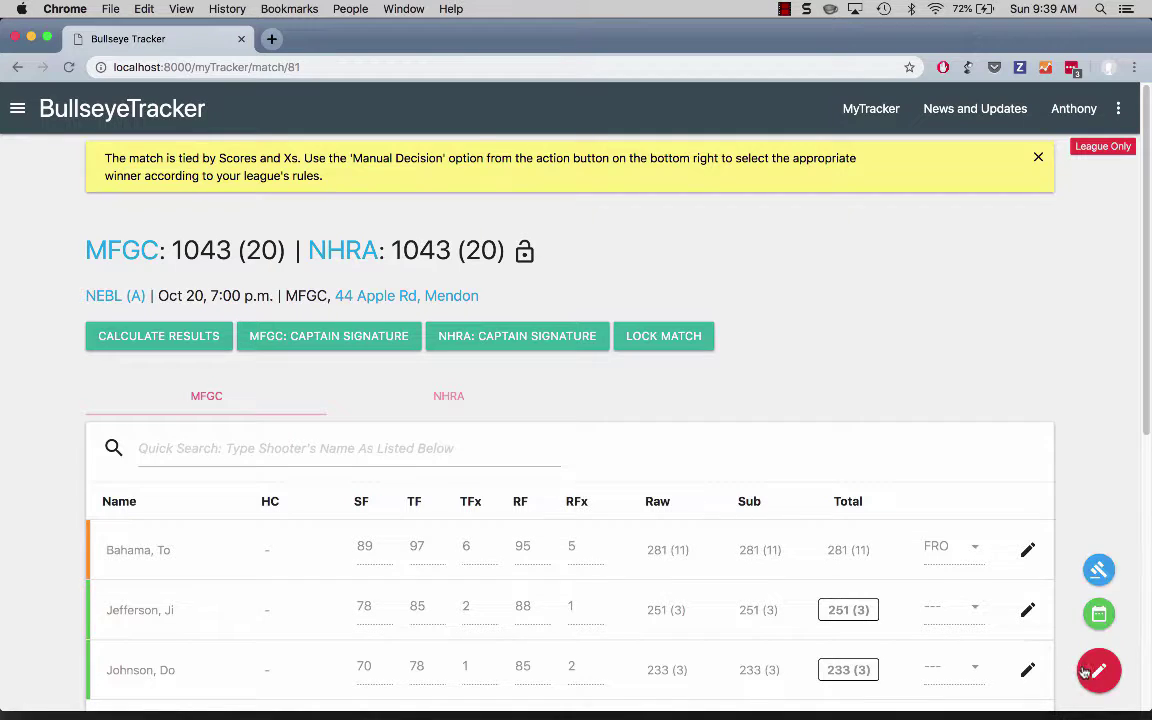
pyautogui.click(1100, 569)
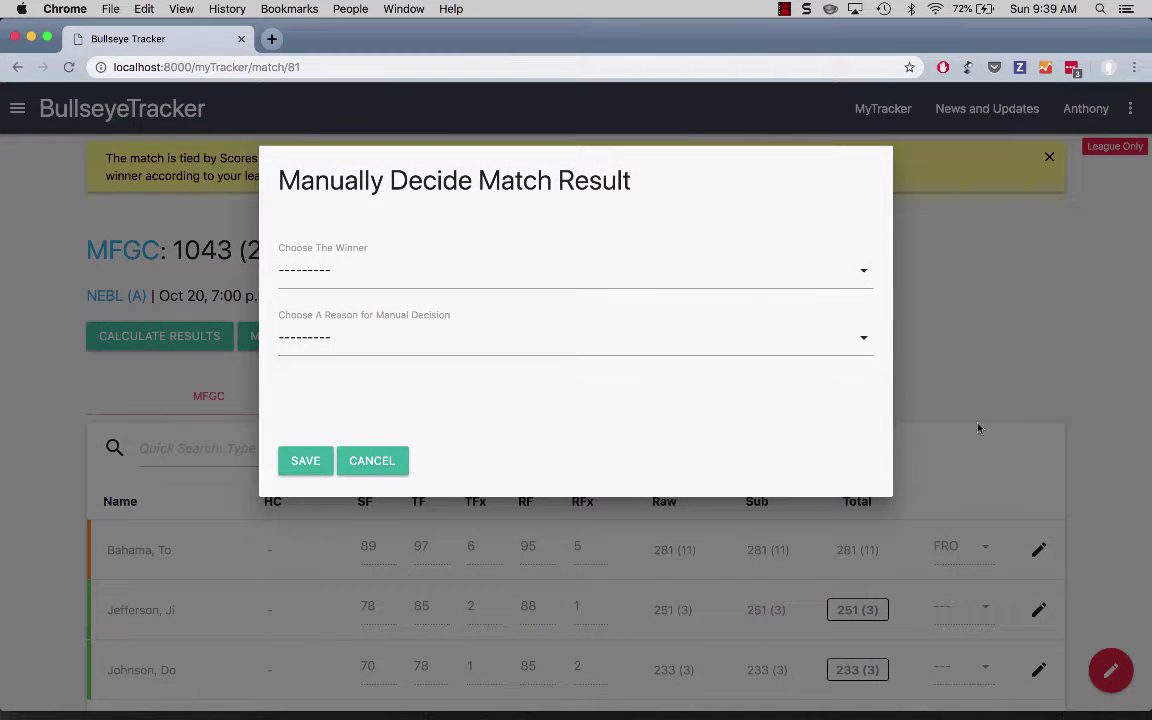
pyautogui.click(643, 272)
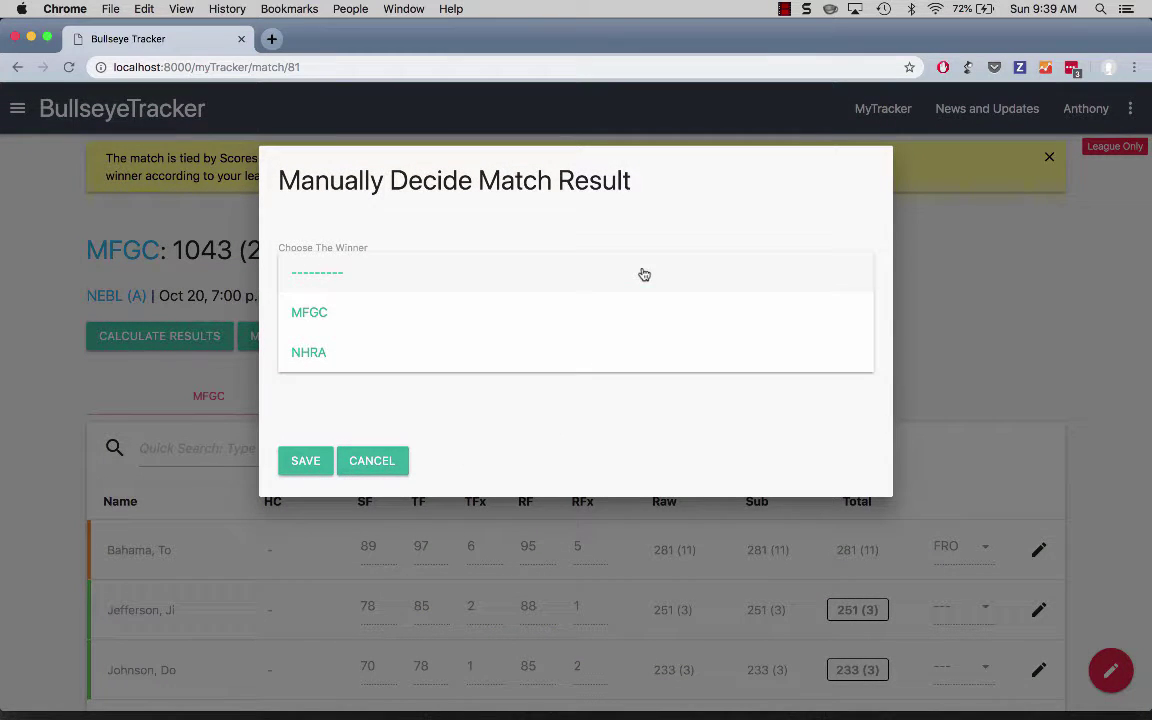
pyautogui.click(628, 354)
pyautogui.click(596, 350)
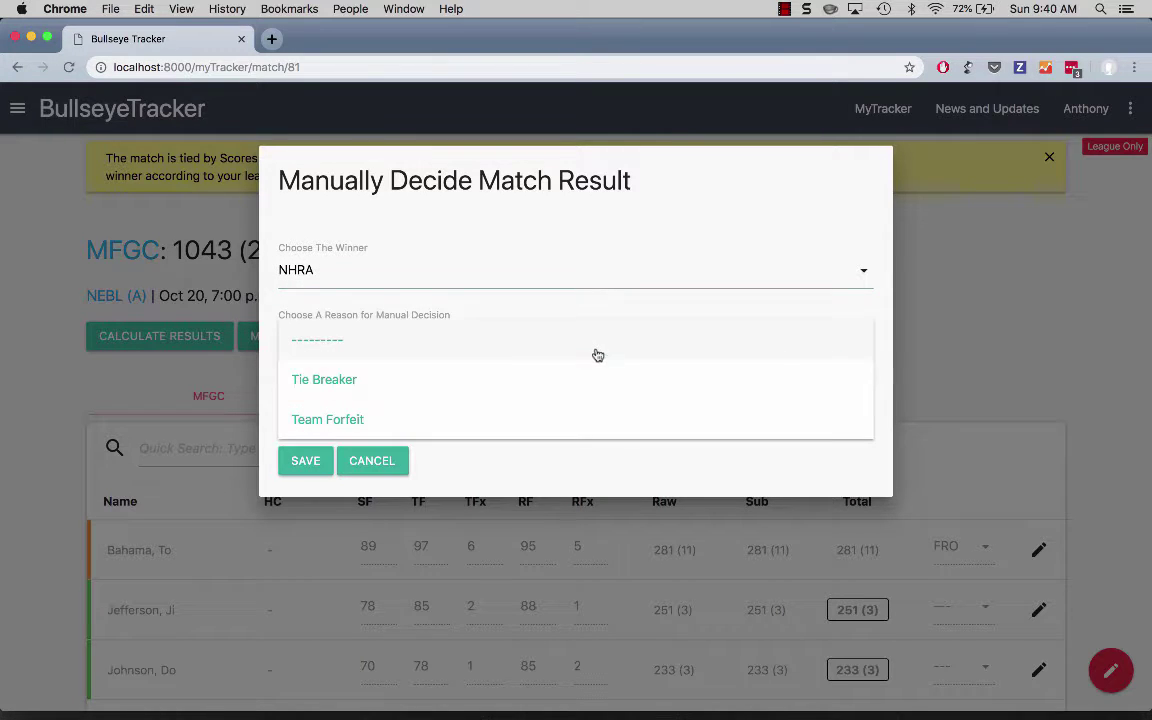
pyautogui.click(591, 383)
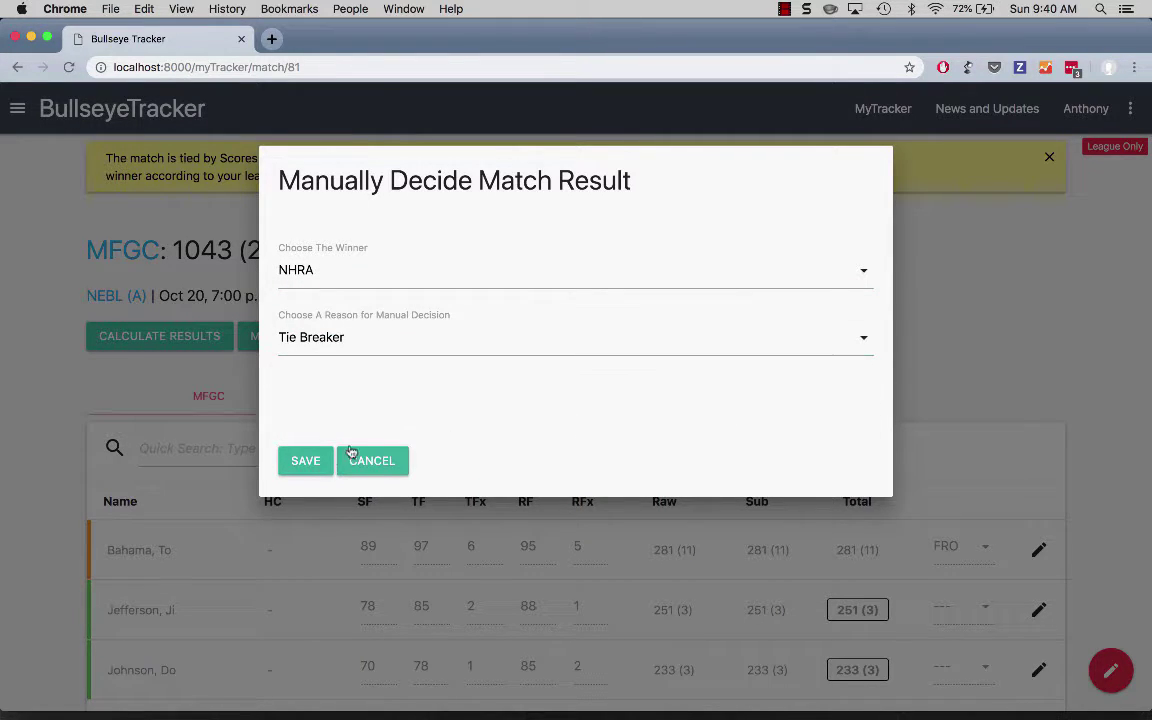
pyautogui.click(308, 467)
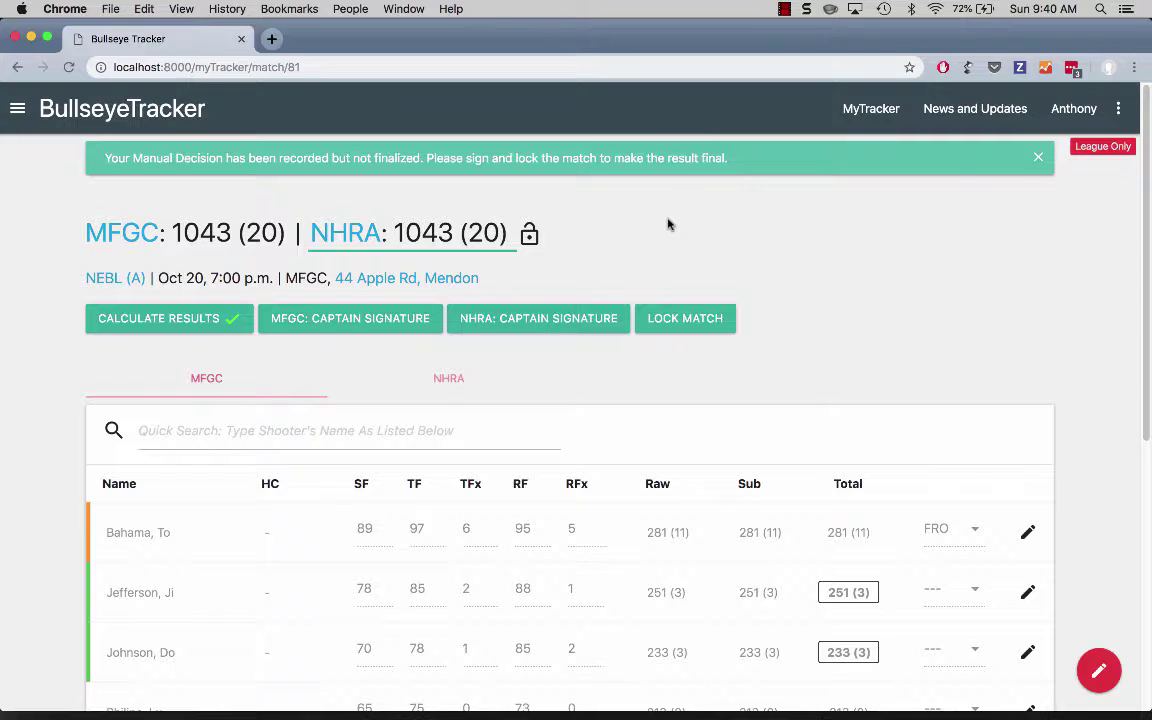
# Set SF, TF, TFx, RF and RFx to 0 for the second shooter in the NHRA table and save the row.
pyautogui.click(460, 386)
pyautogui.scroll(-5, 762, 330)
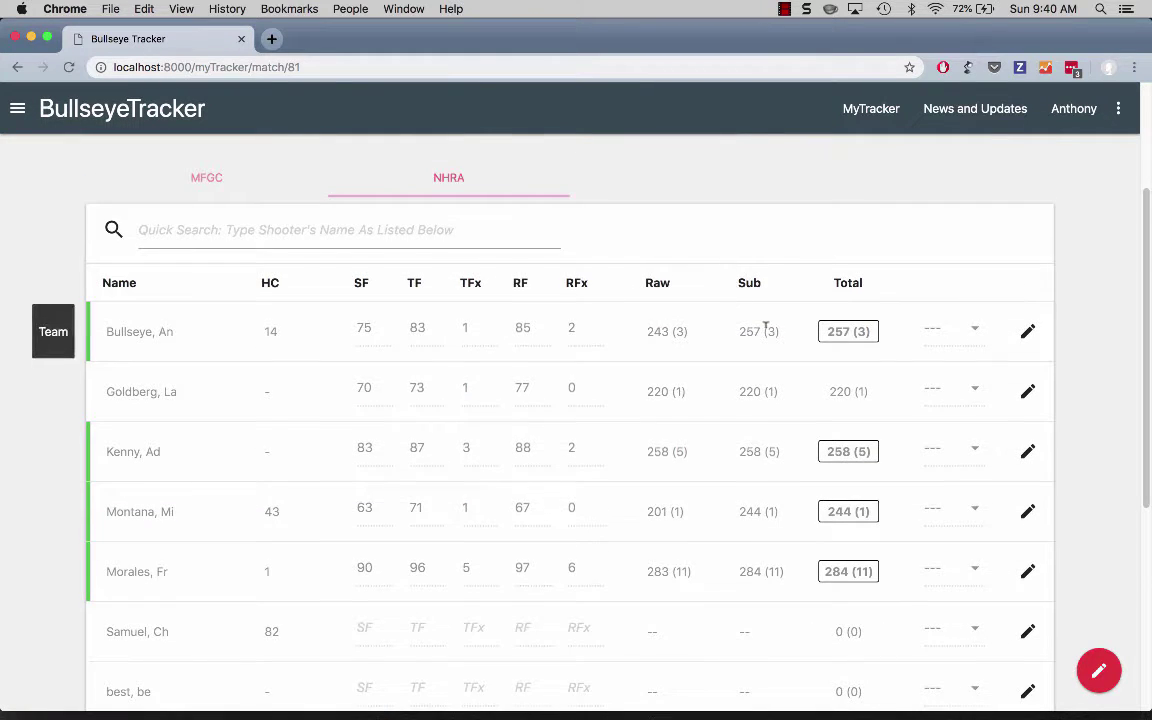
pyautogui.click(1027, 251)
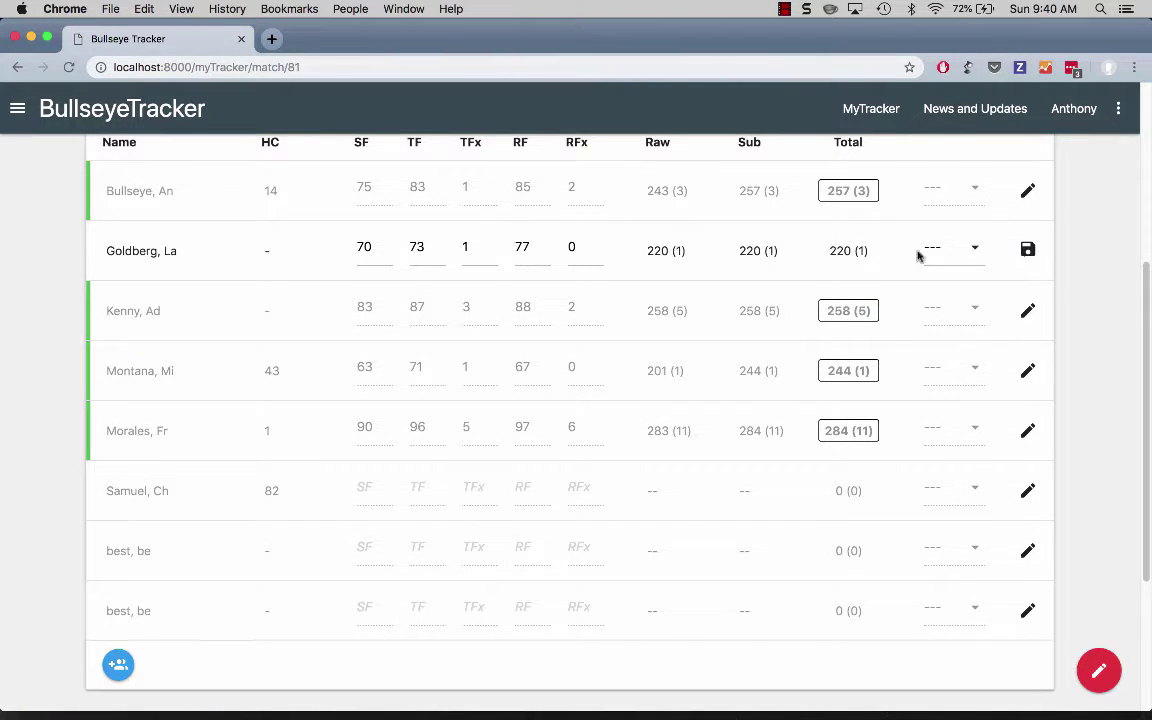
pyautogui.doubleClick(373, 246)
pyautogui.write('0')
pyautogui.press('Tab')
pyautogui.write('0')
pyautogui.press('Tab')
pyautogui.write('0')
pyautogui.press('Tab')
pyautogui.write('0')
pyautogui.press('Tab')
pyautogui.write('0')
pyautogui.press('Return')
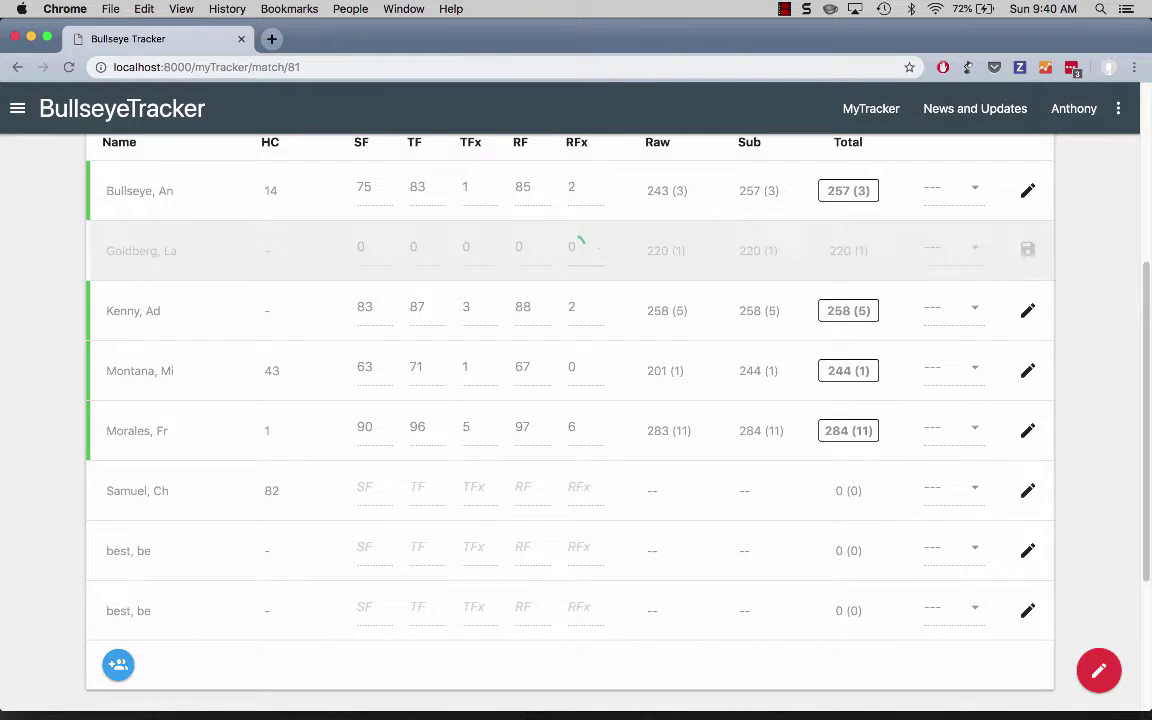
# Set all five scores to 0 for the third NHRA shooter, save the row and recalculate the match results.
pyautogui.click(1027, 310)
pyautogui.doubleClick(365, 306)
pyautogui.write('0')
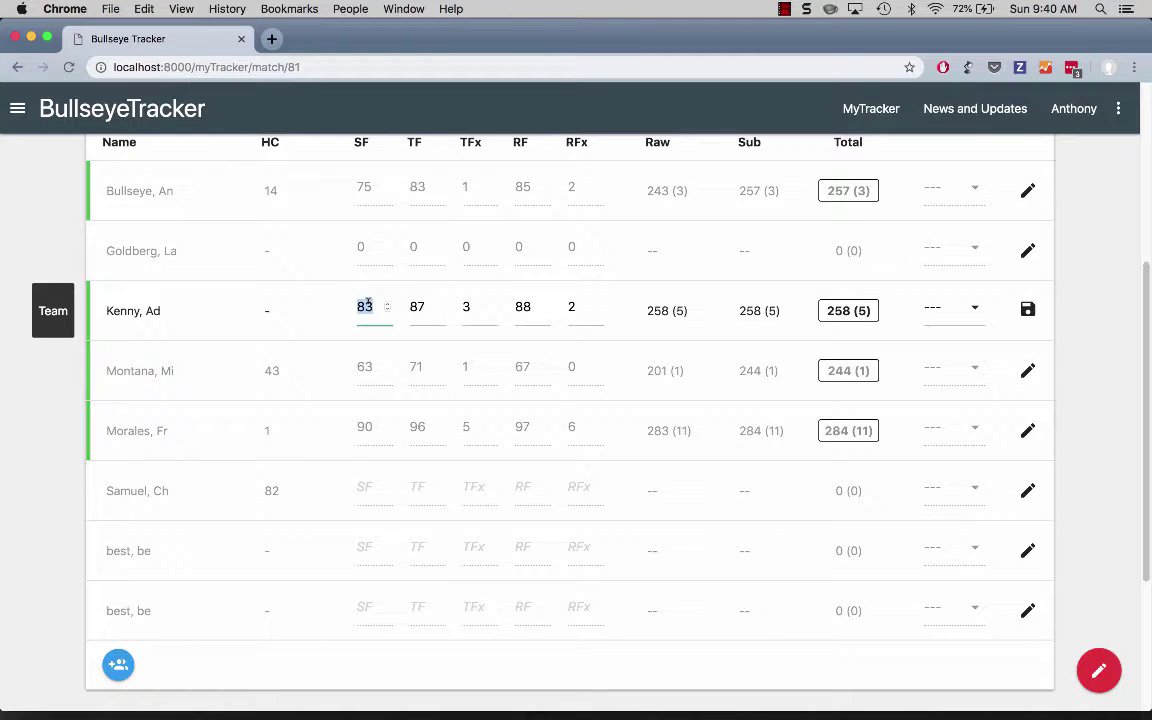
pyautogui.press('Tab')
pyautogui.write('0')
pyautogui.press('Tab')
pyautogui.write('0')
pyautogui.press('Tab')
pyautogui.write('0\t0')
pyautogui.press('Return')
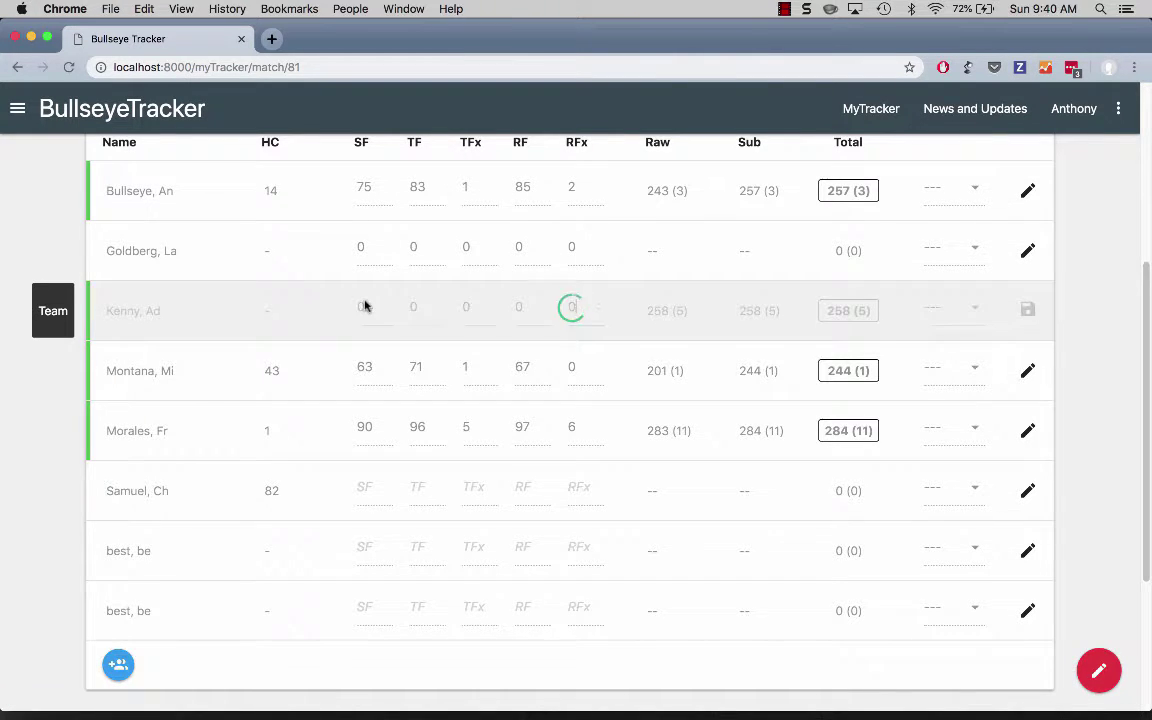
pyautogui.scroll(4, 373, 319)
pyautogui.click(146, 298)
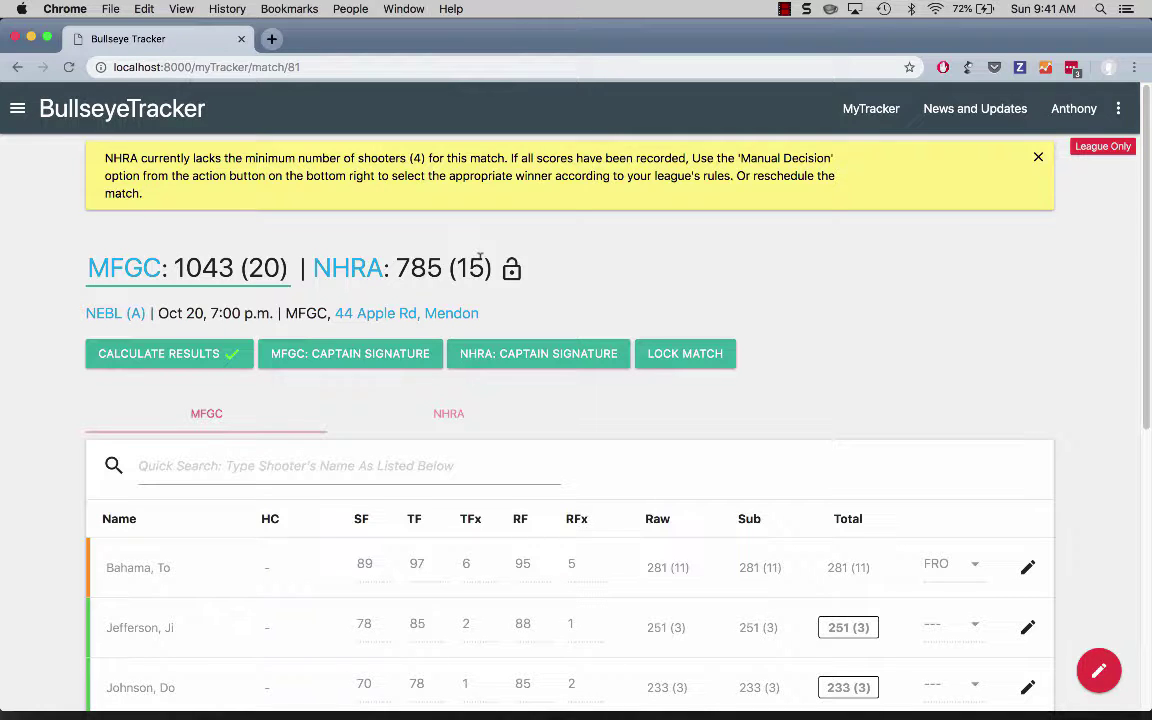
# Record a manual match decision with MFGC as the winner and Team Forfeit as the reason.
pyautogui.moveTo(1104, 678)
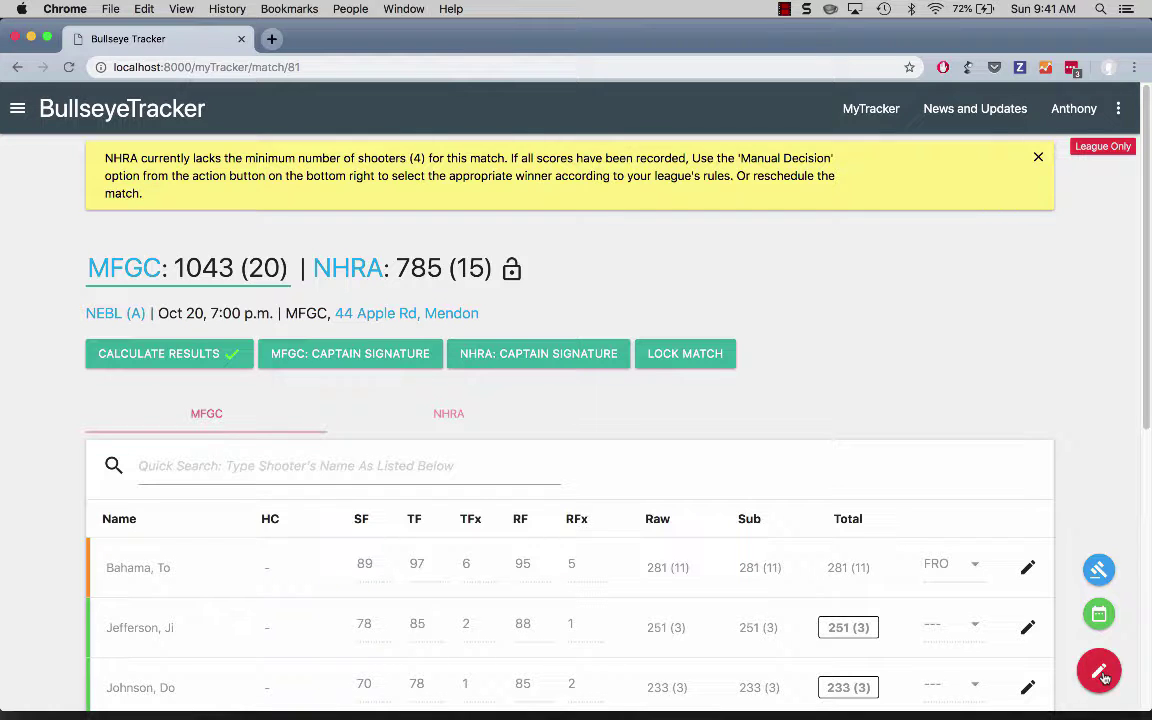
pyautogui.click(1098, 572)
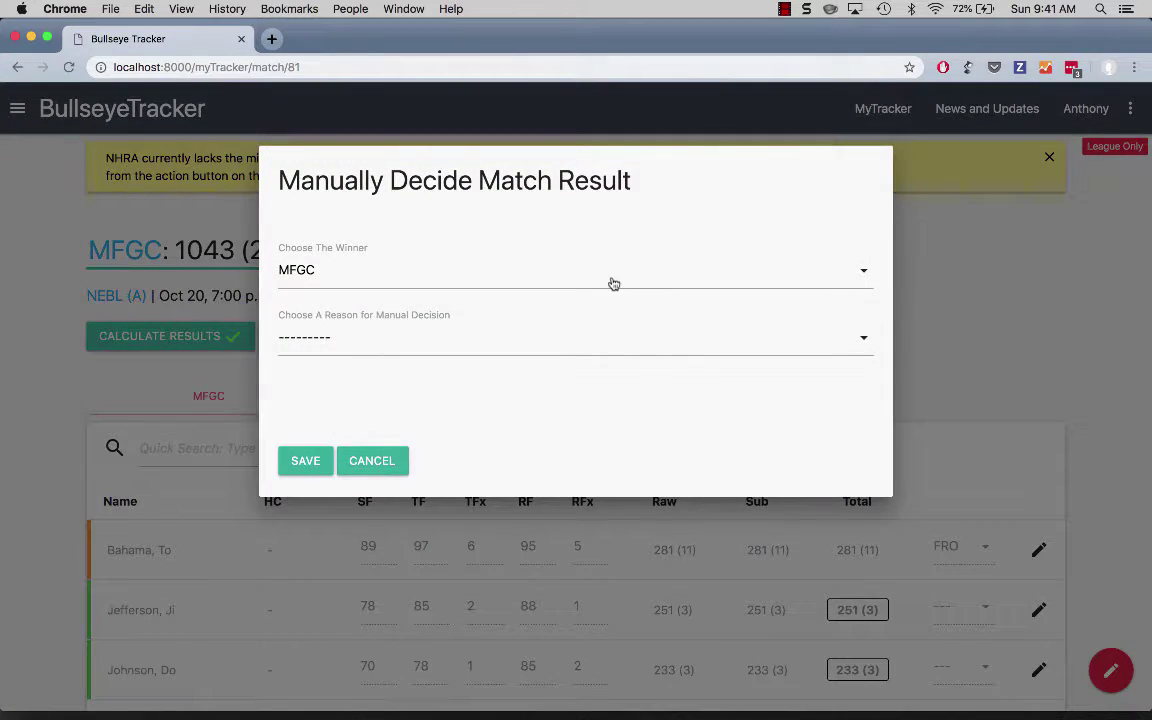
pyautogui.click(612, 281)
pyautogui.click(589, 316)
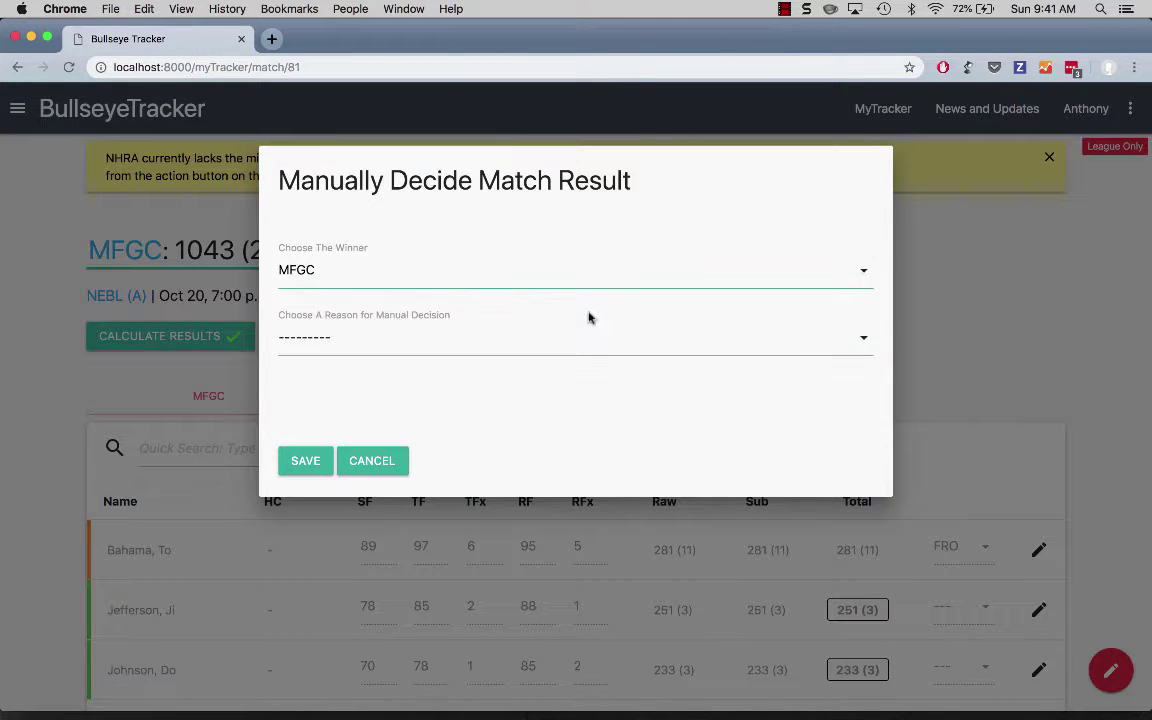
pyautogui.click(572, 352)
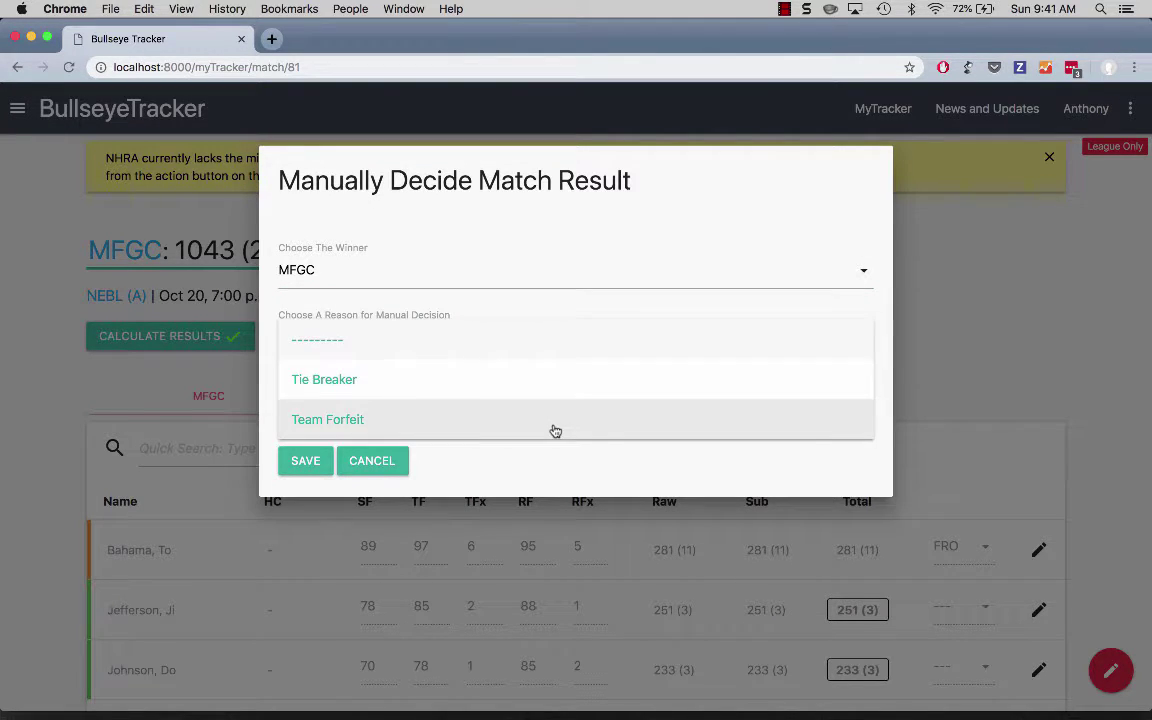
pyautogui.click(553, 420)
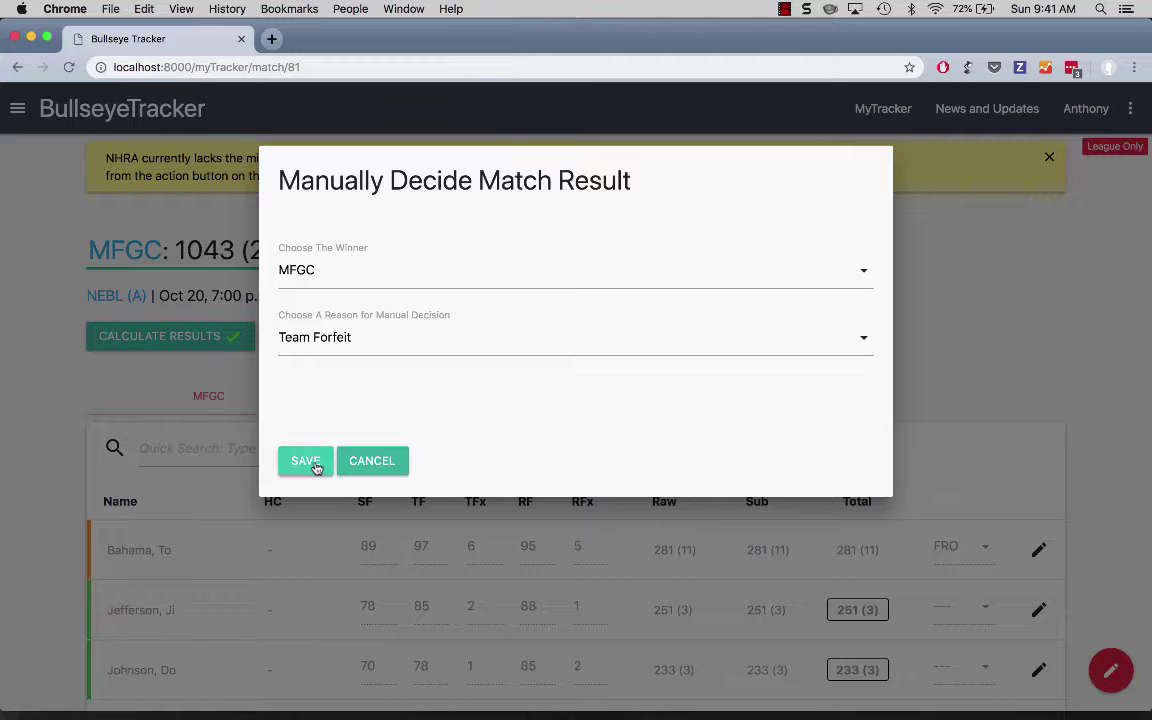
pyautogui.click(313, 465)
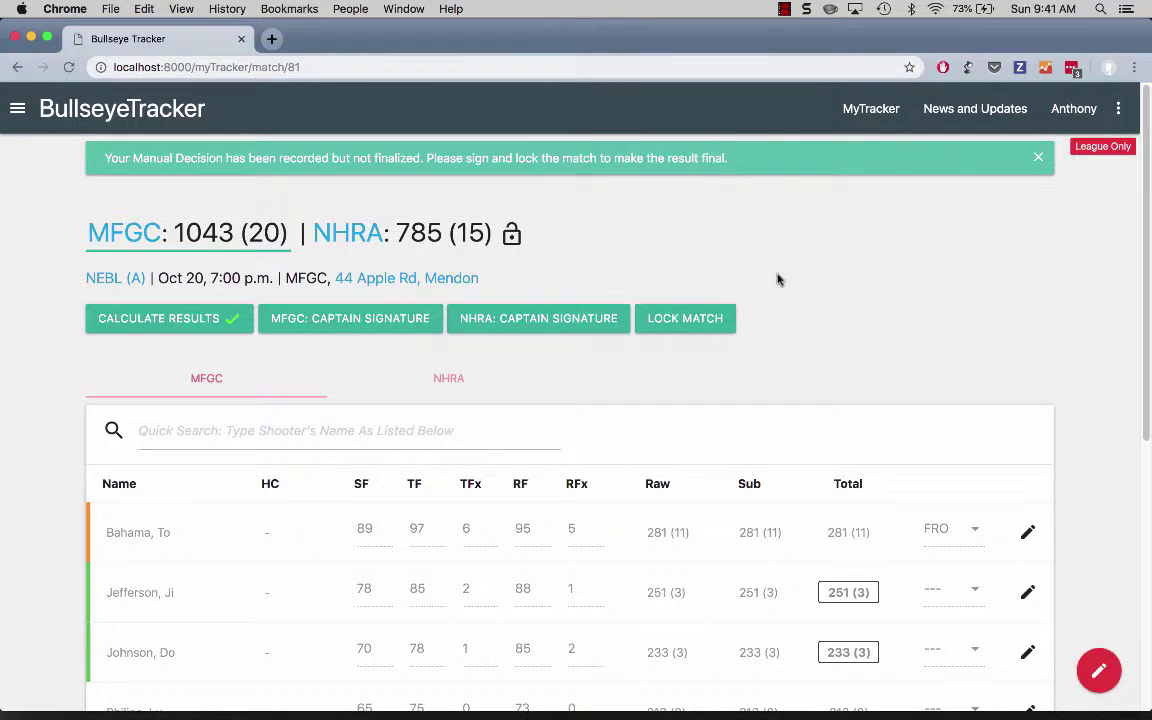
# Recalculate the match results and try to sign the match as the MFGC captain.
pyautogui.click(175, 320)
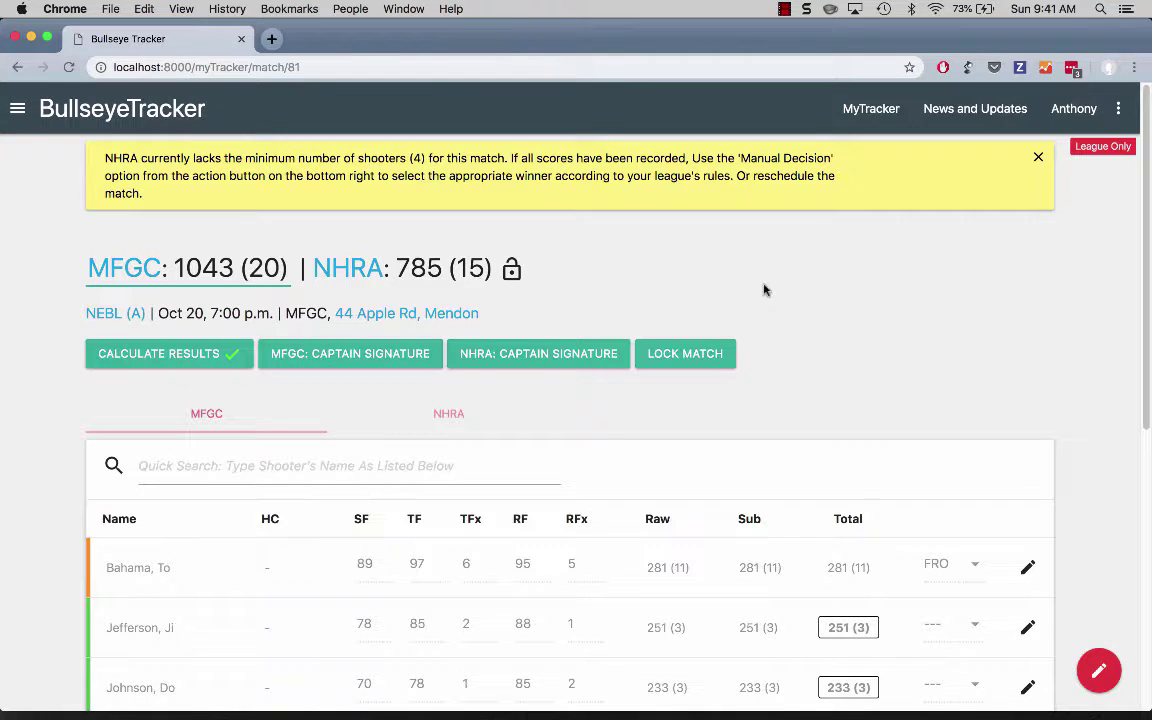
pyautogui.click(358, 358)
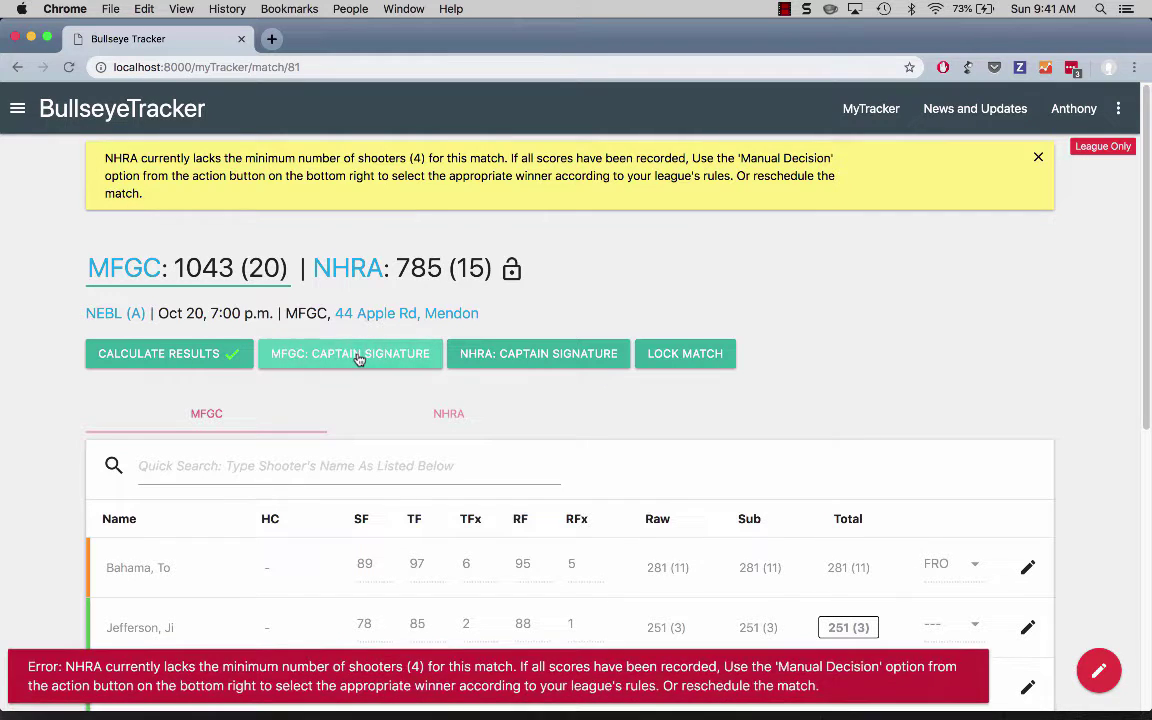